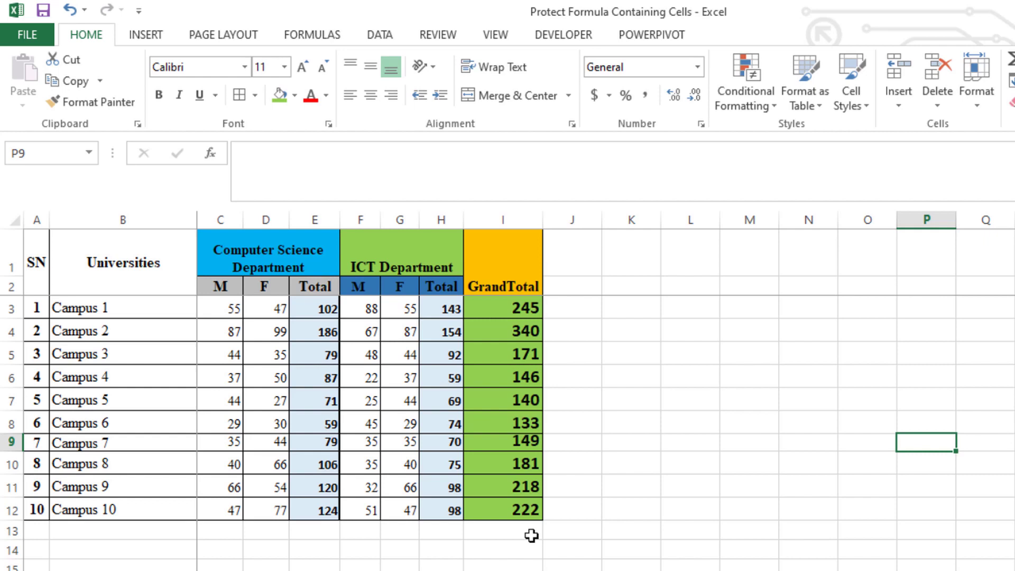
- Inspect the Campus 1 input values and the SUM range behind the first Total
scroll(530, 535, down, 3)
scroll(529, 531, up, 3)
click(235, 313)
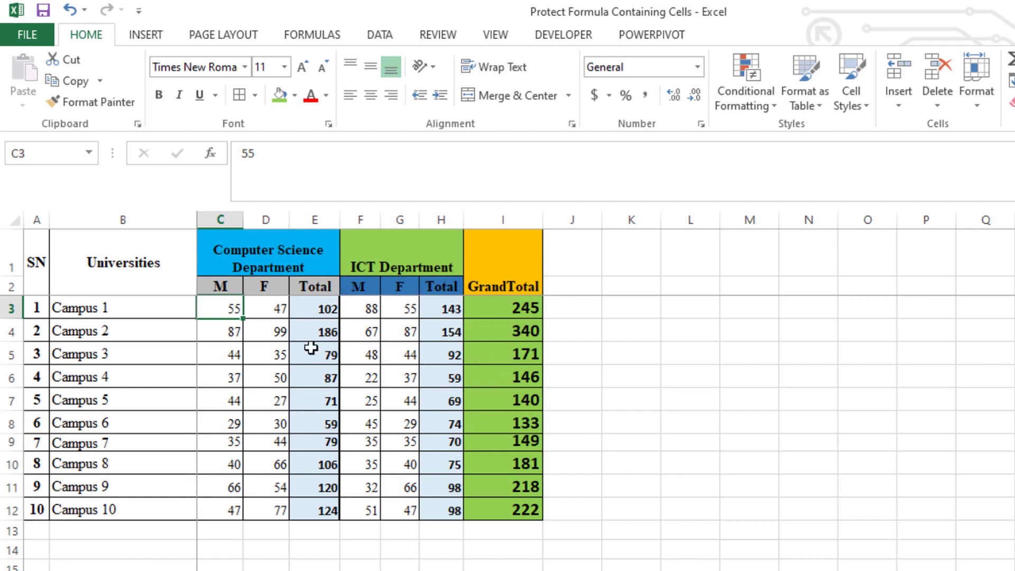
click(320, 306)
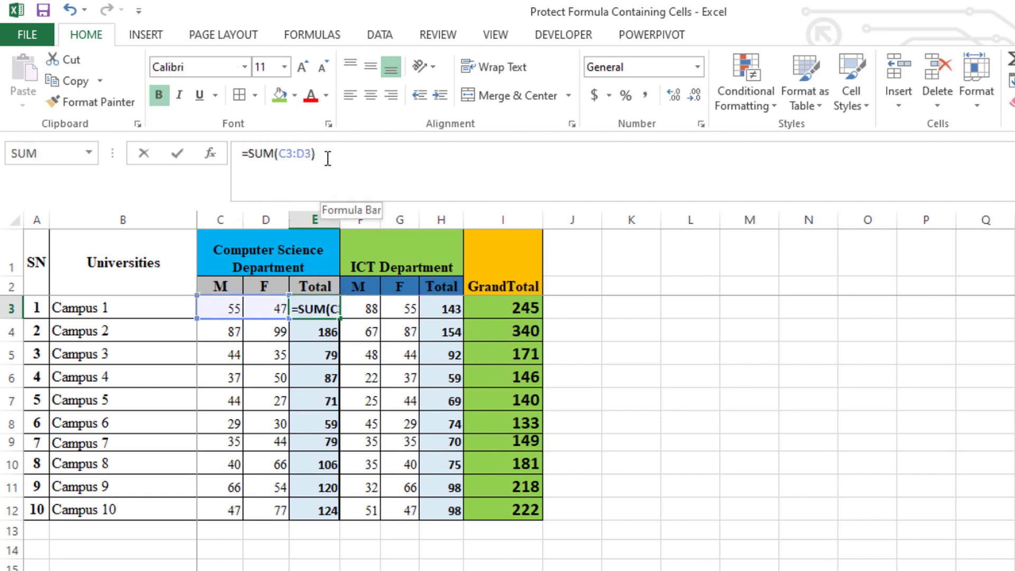
drag(330, 167, 241, 153)
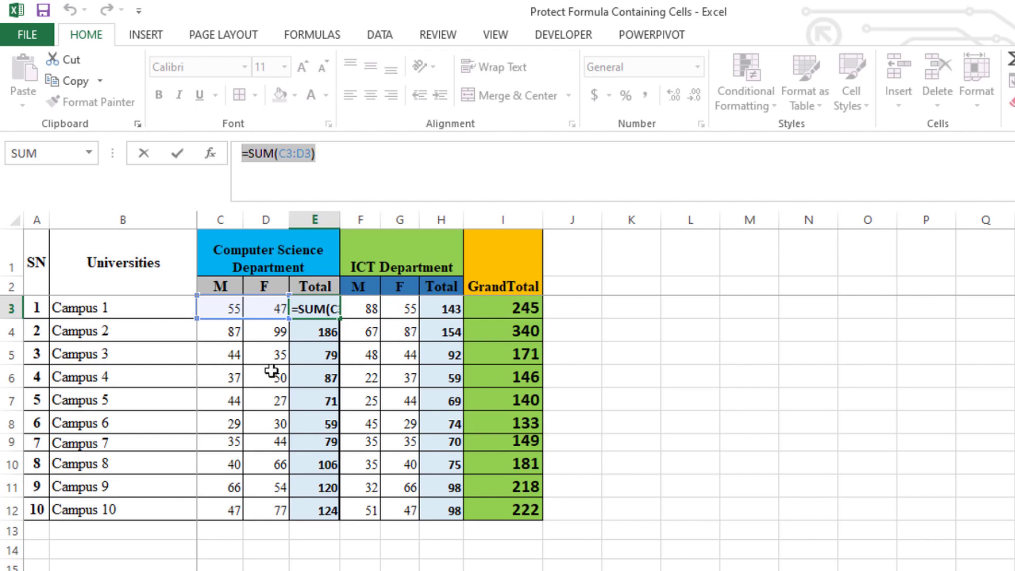
key(Escape)
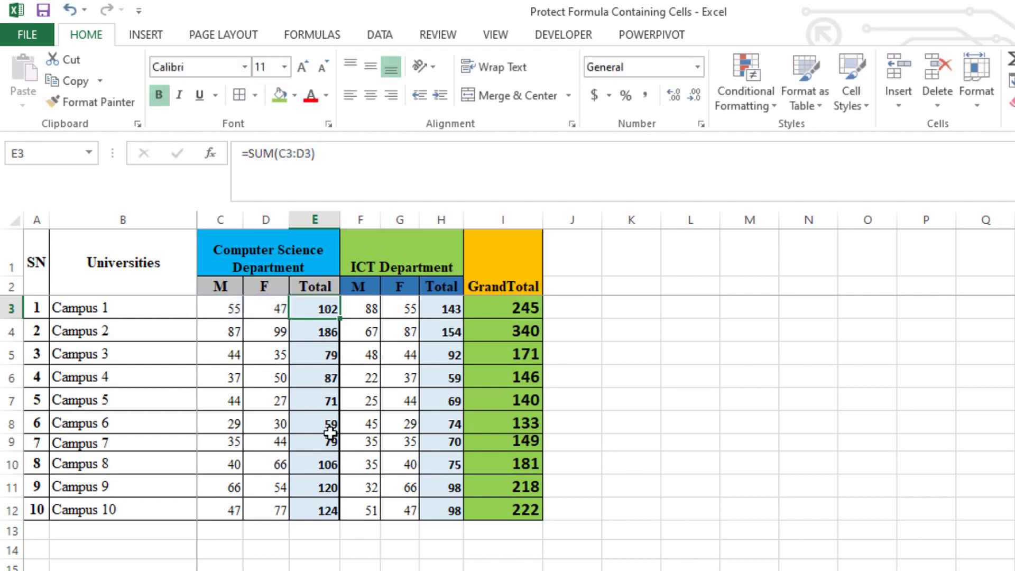
click(267, 349)
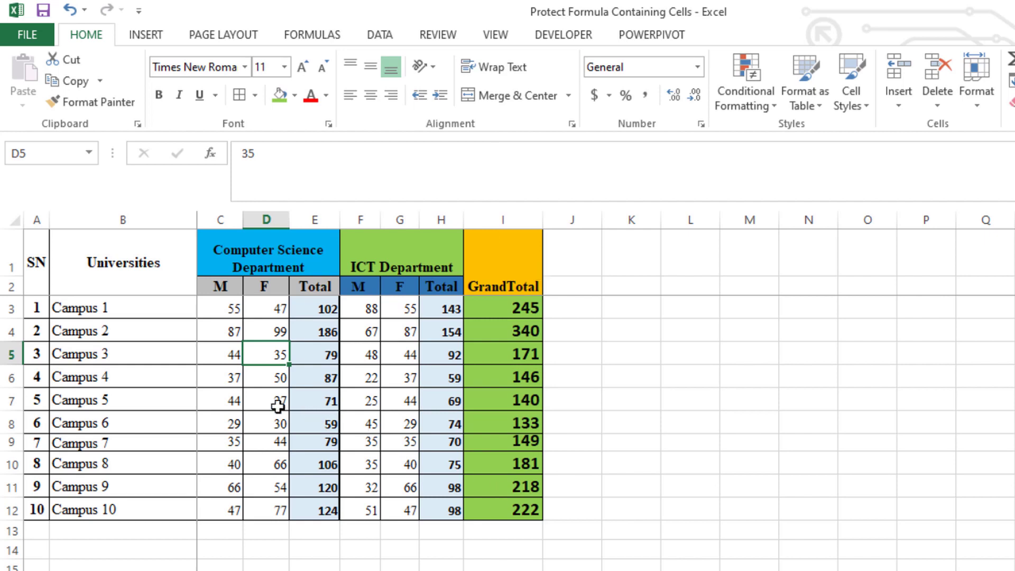
- Show the Review tools, check the Protection sheet's options, and select the whole worksheet
click(447, 37)
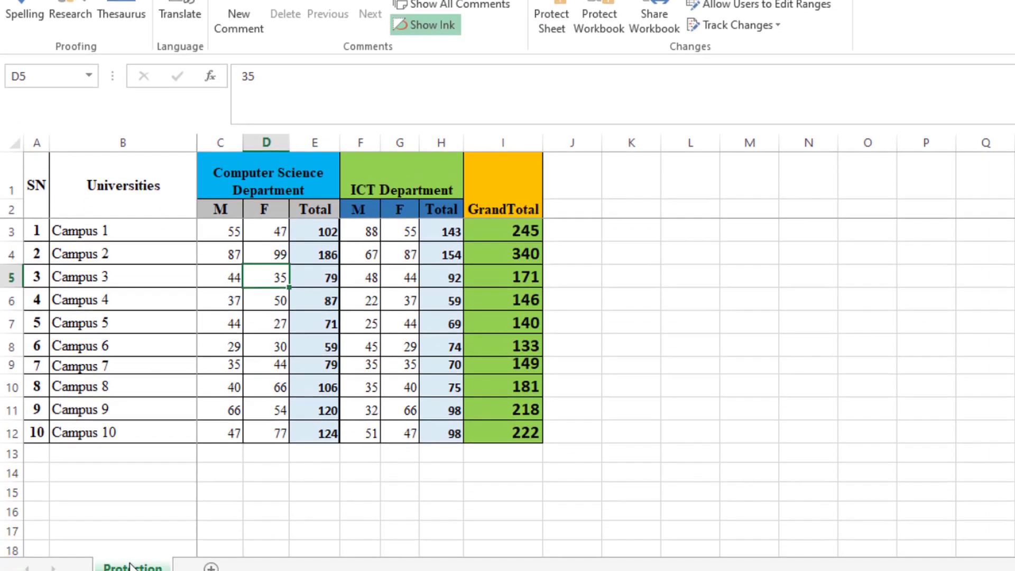
right_click(129, 510)
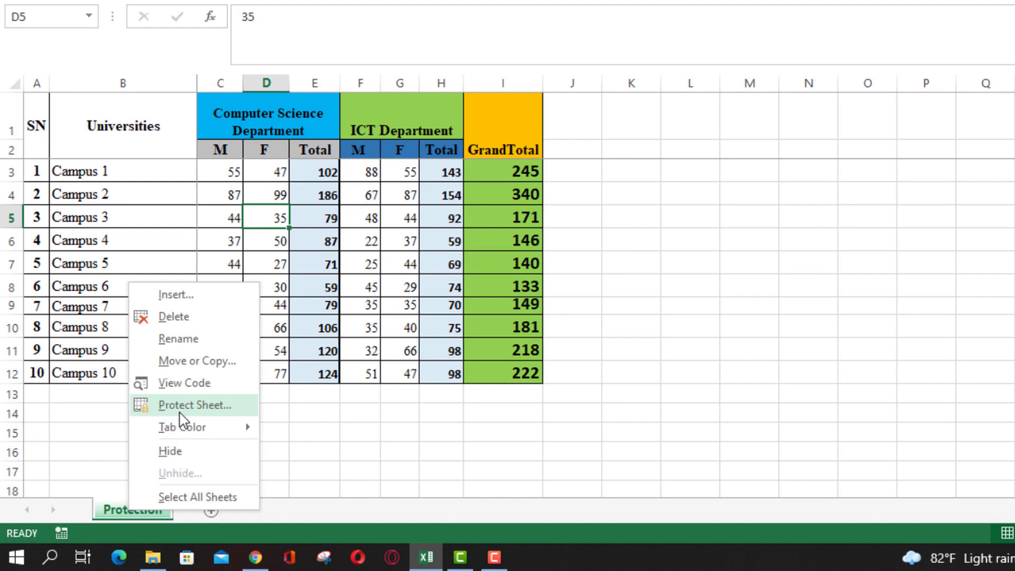
click(423, 378)
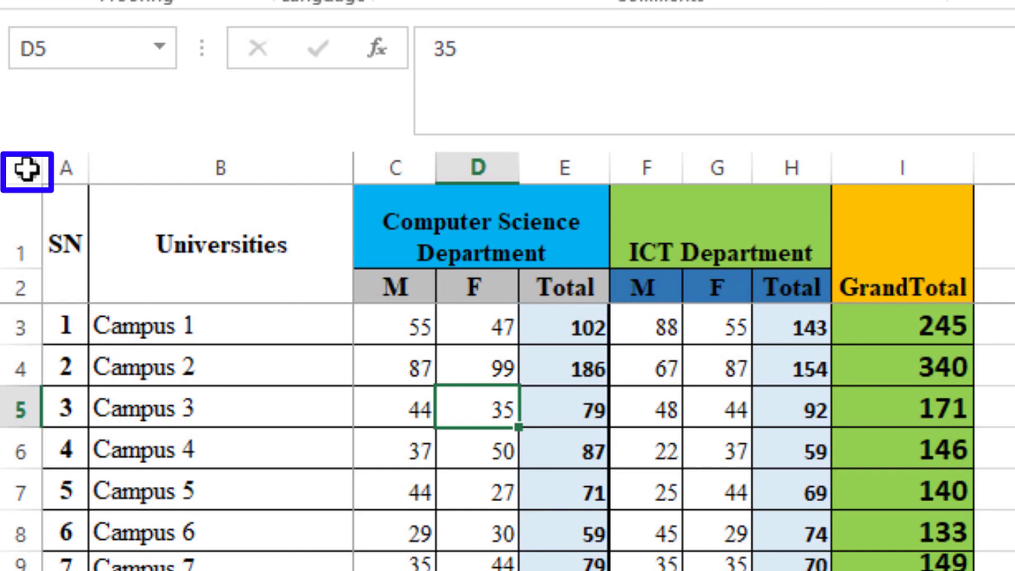
click(26, 169)
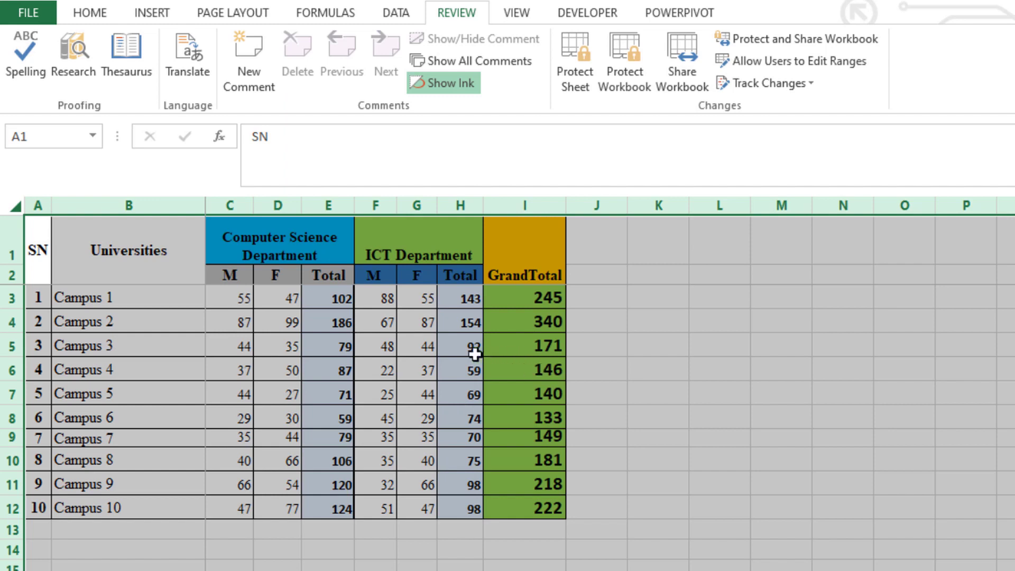
- Clear the Locked option in Format Cells for every cell on the sheet
right_click(474, 354)
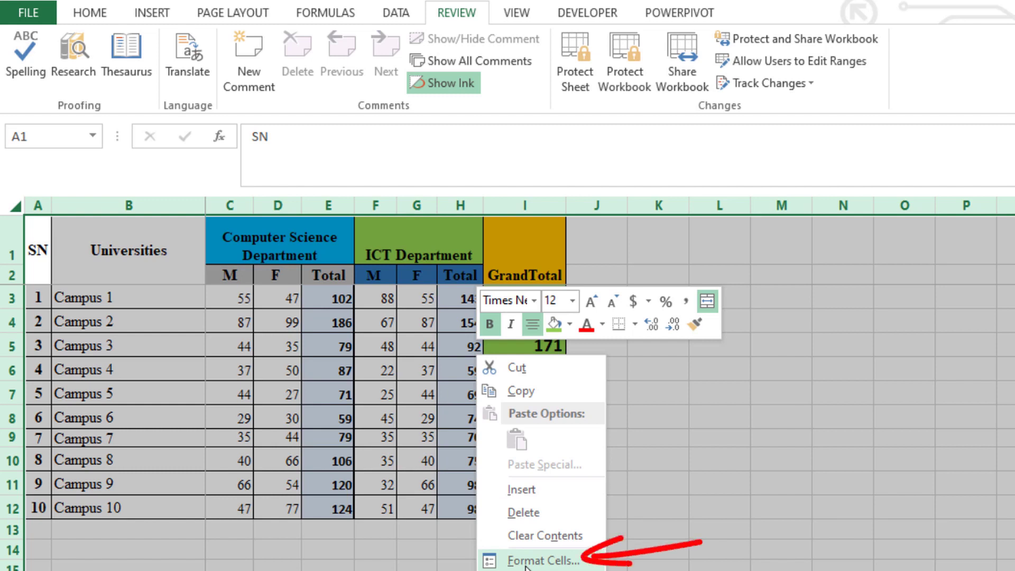
click(526, 563)
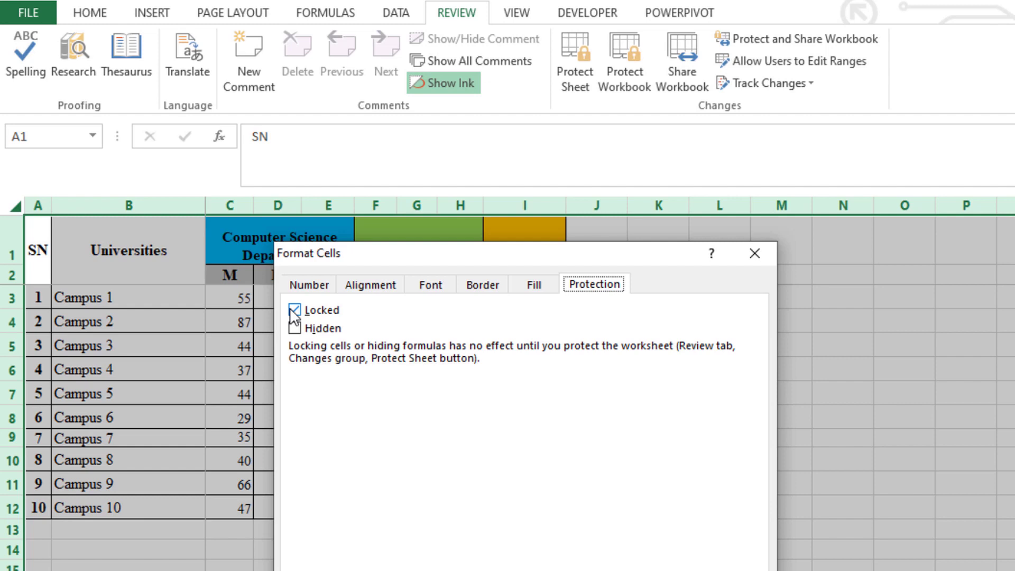
click(294, 310)
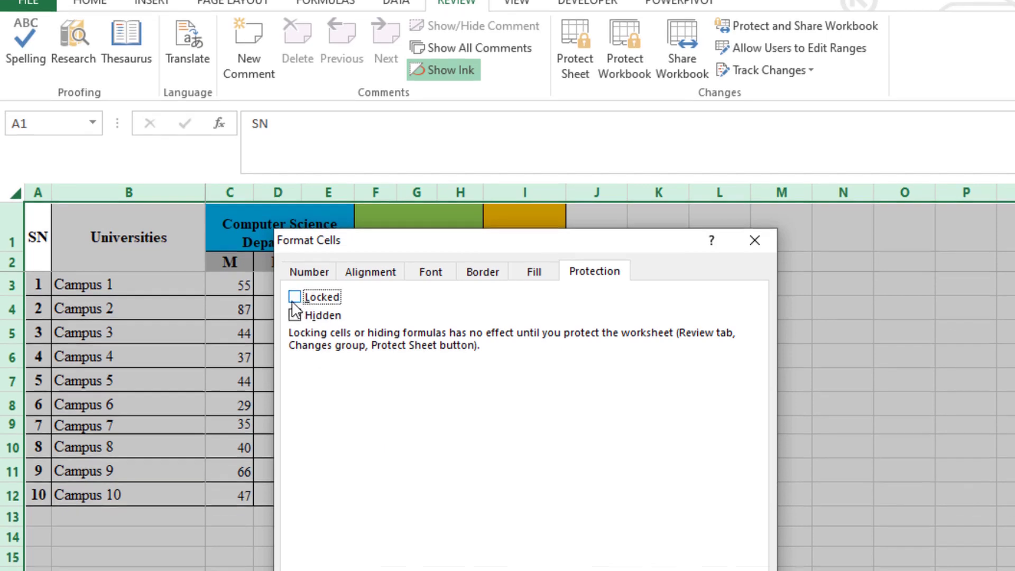
key(Return)
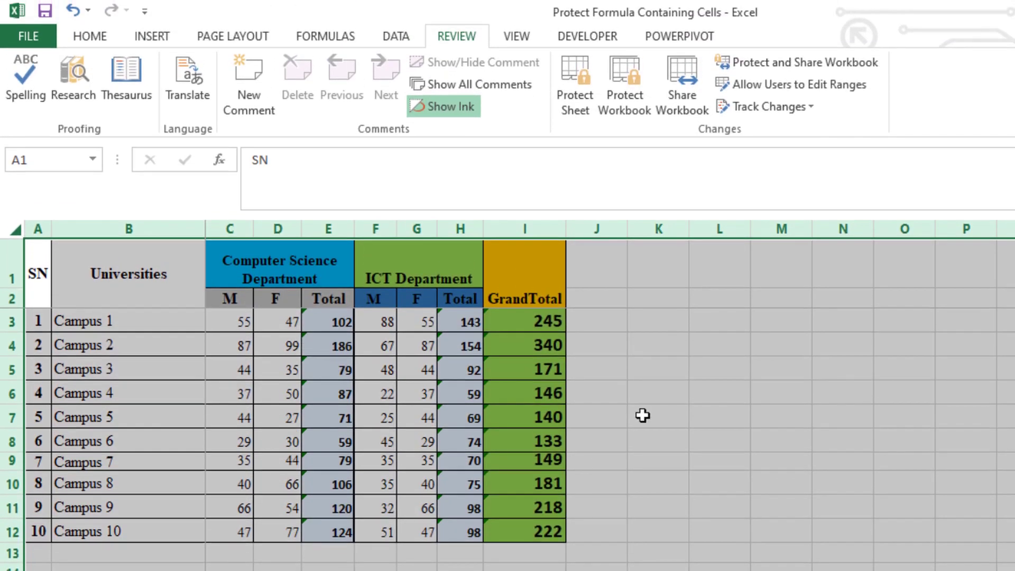
click(642, 416)
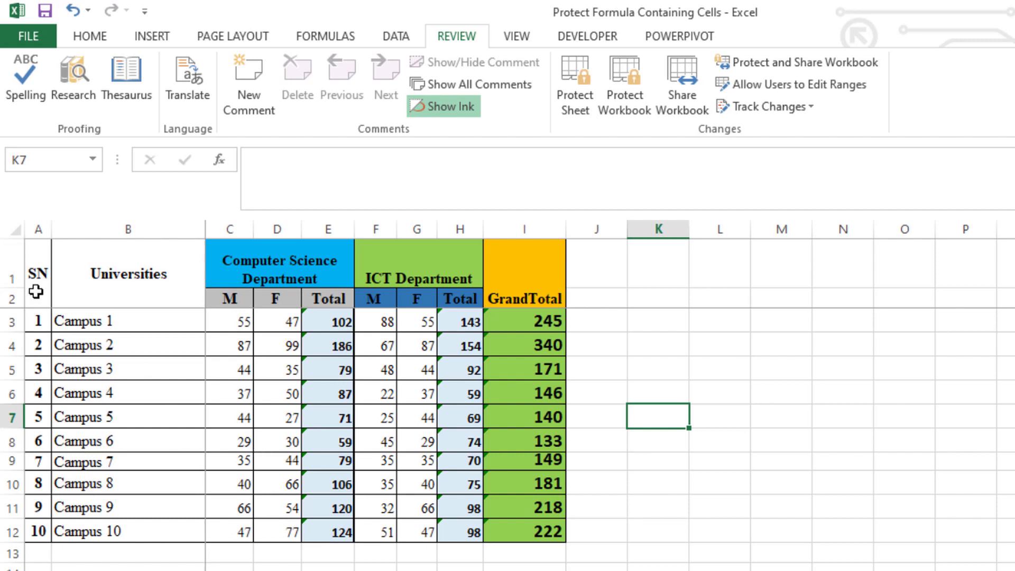
- Select A1:A12, B1:B12, C1:I2, E3:E12, H3:H12 and I3:I12 together
drag(37, 285, 21, 531)
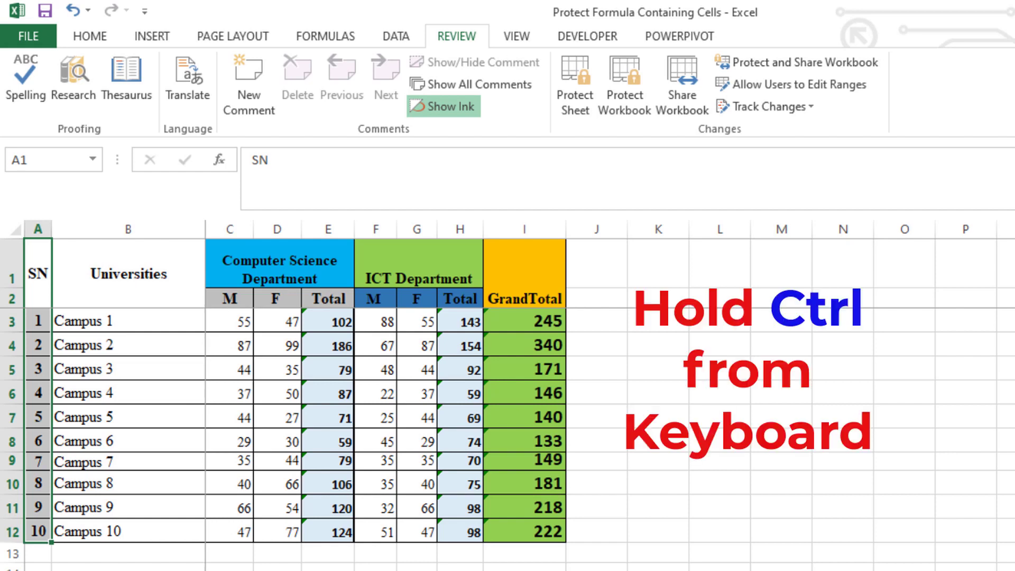
drag(167, 272, 139, 532)
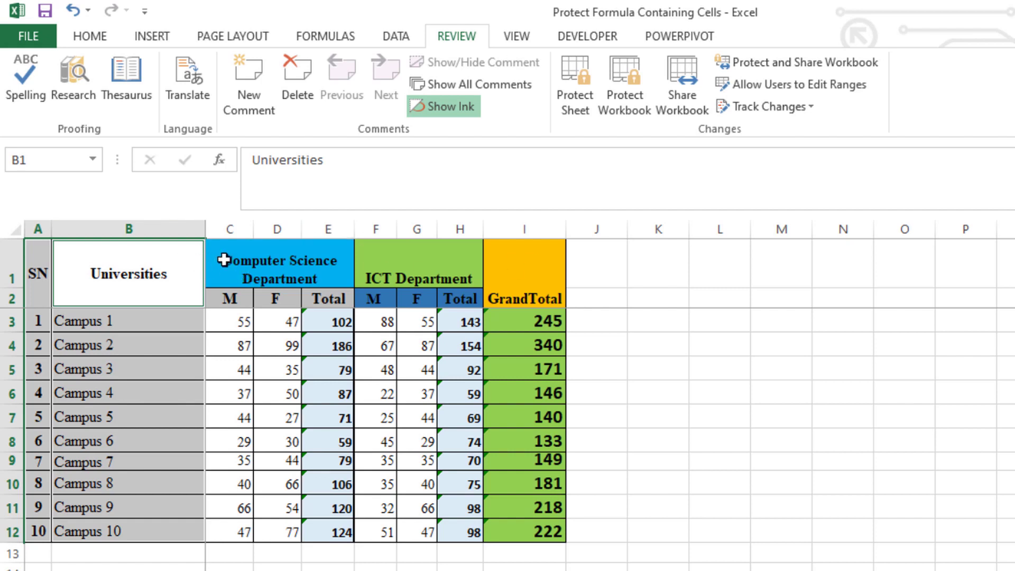
drag(224, 259, 489, 291)
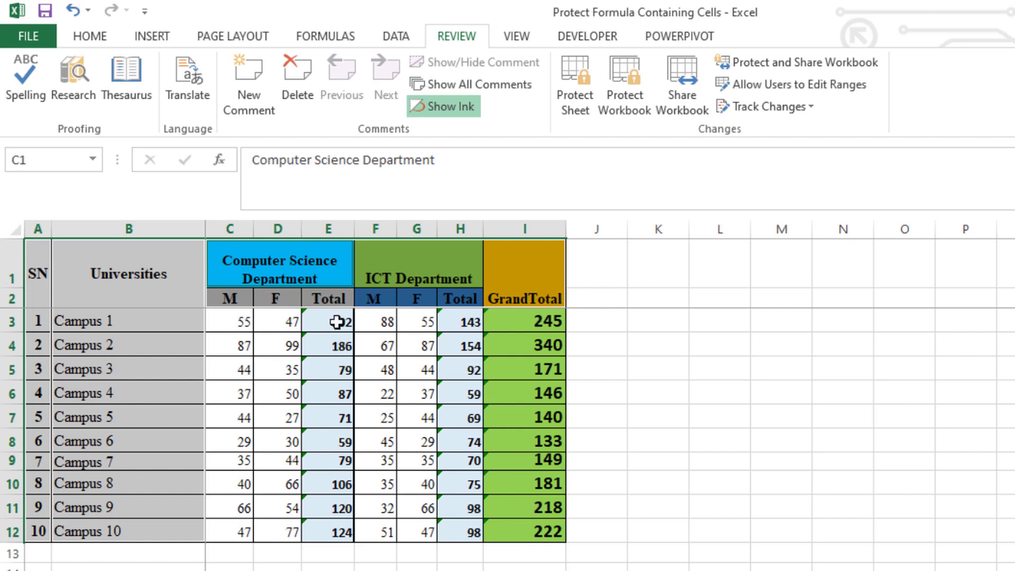
drag(337, 321, 332, 521)
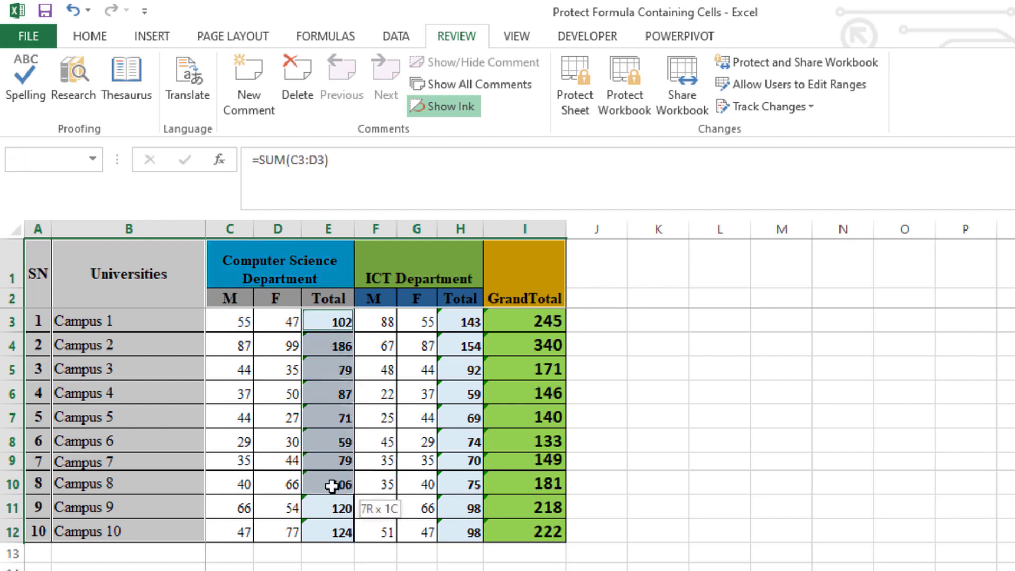
ctrl+drag(465, 322, 466, 532)
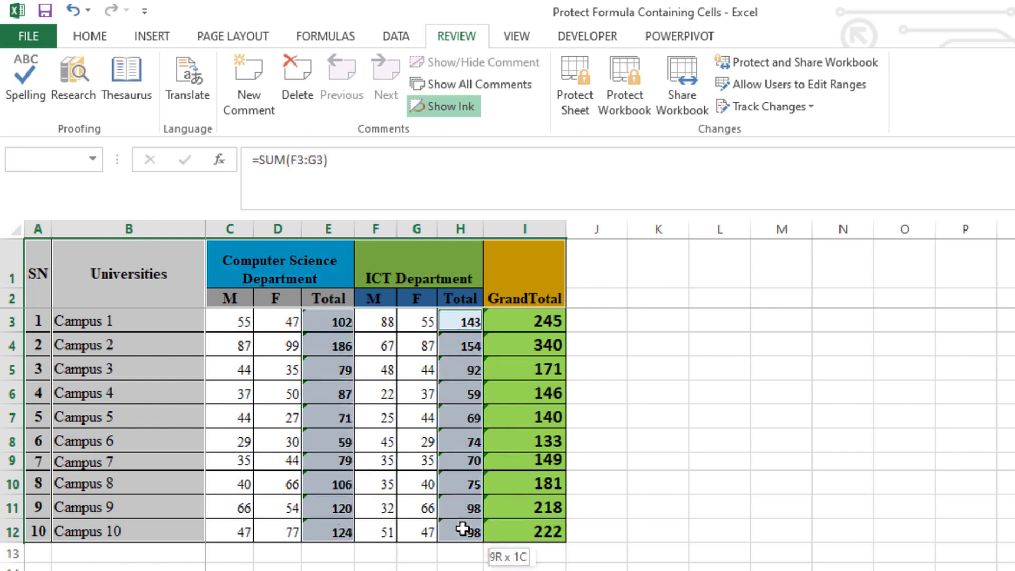
ctrl+drag(529, 328, 520, 531)
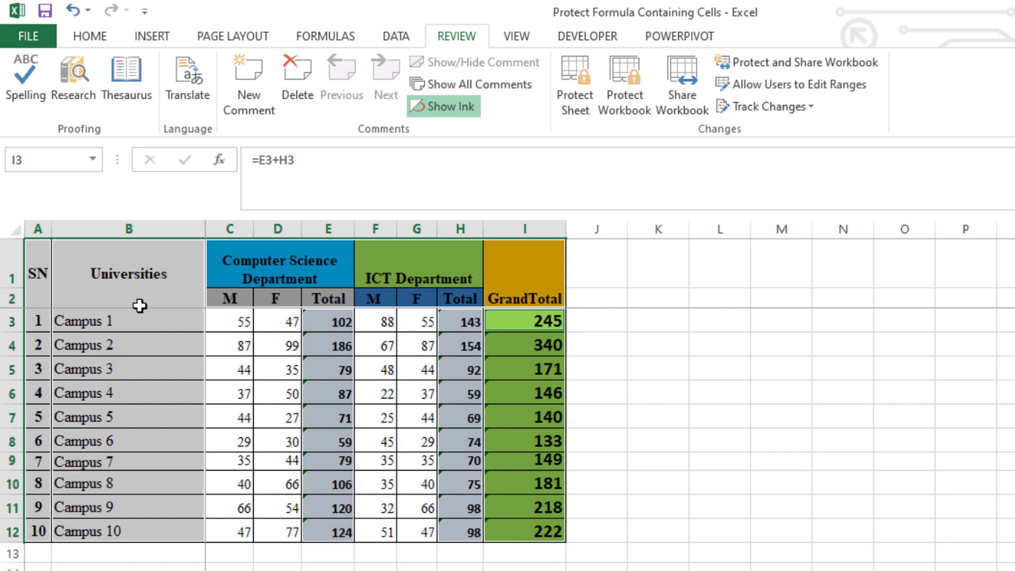
- Turn on Locked for the selected headings, SN, Universities, Total and GrandTotal cells
right_click(121, 370)
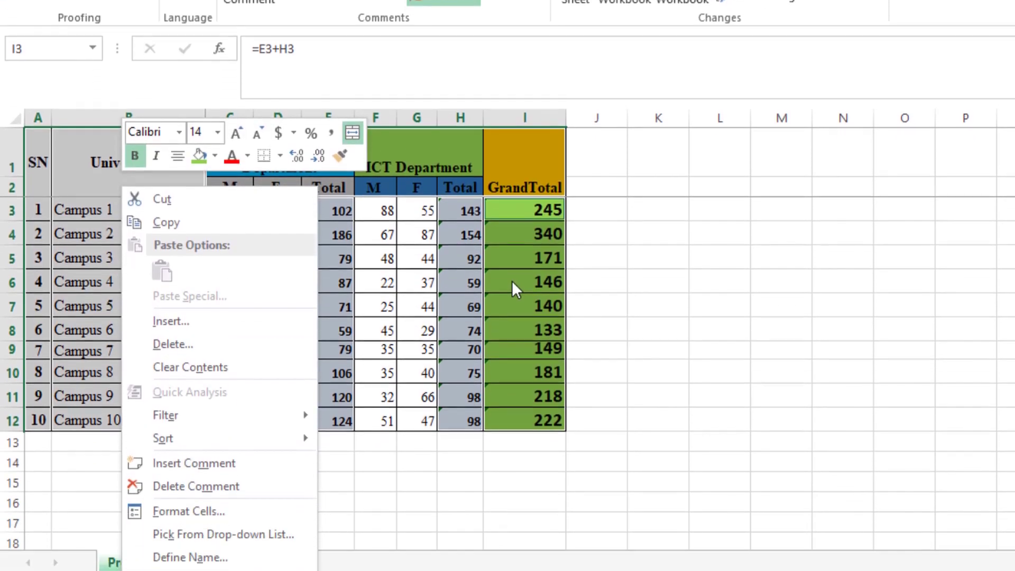
right_click(512, 374)
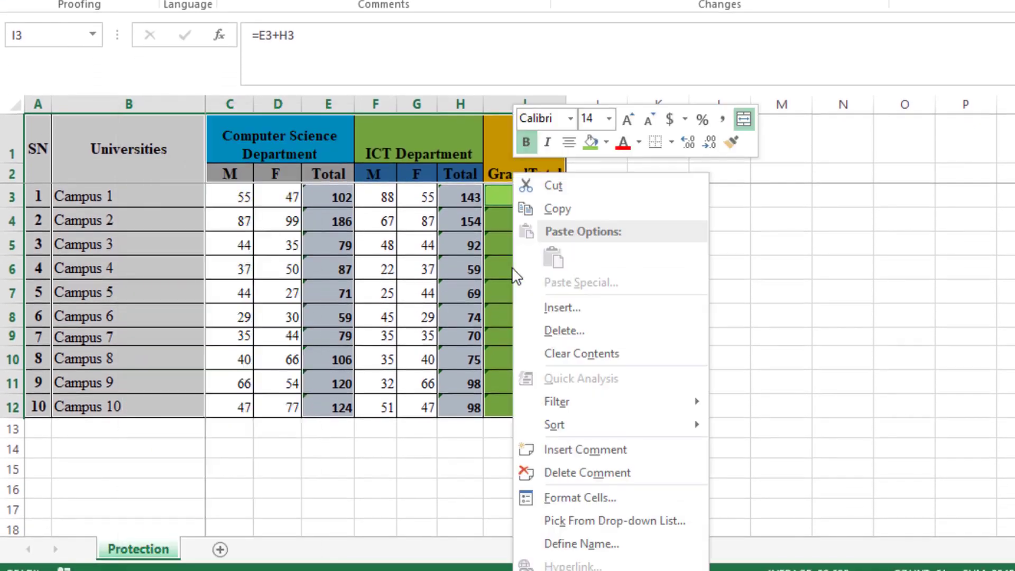
click(594, 499)
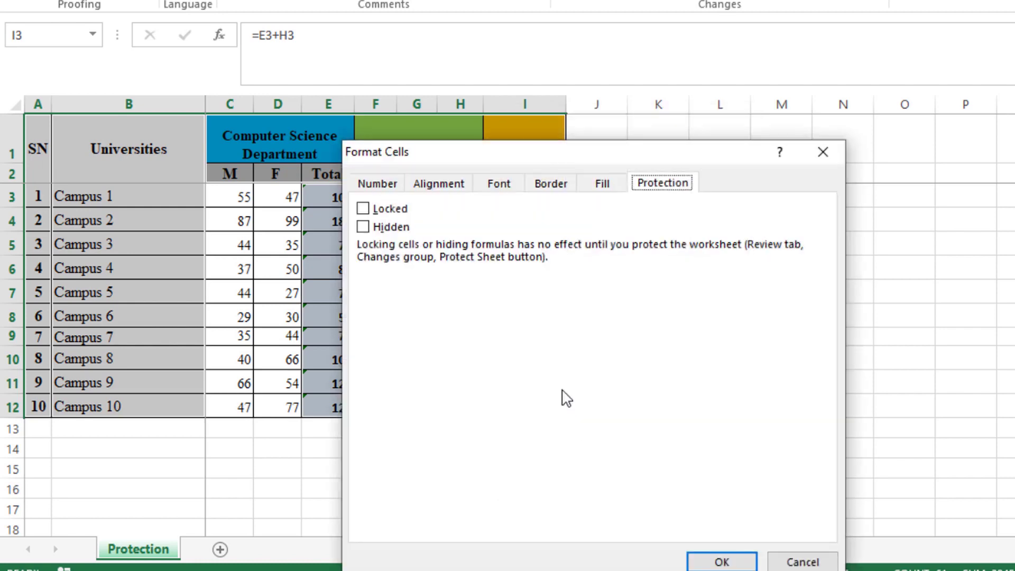
click(362, 209)
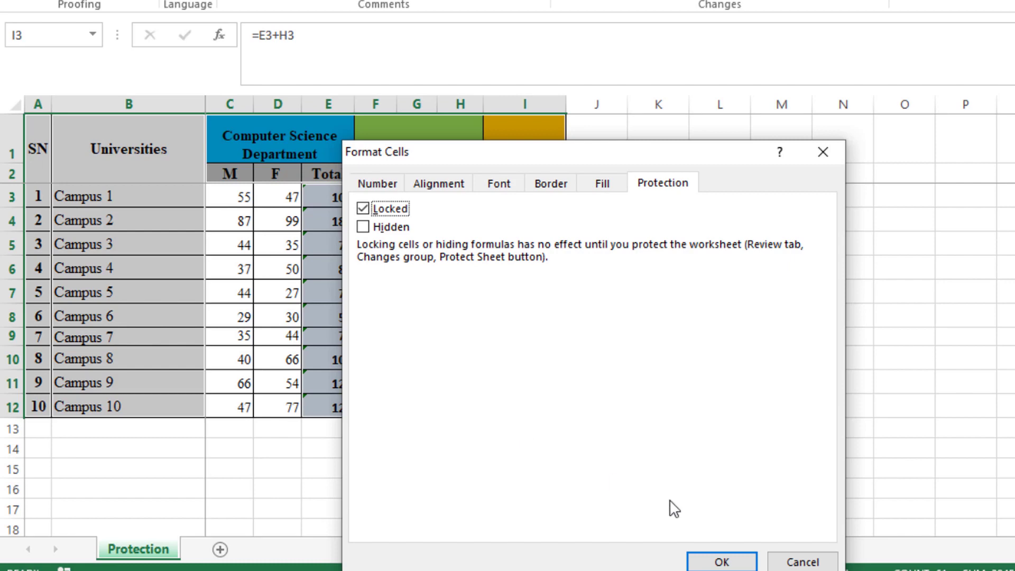
click(721, 562)
click(663, 415)
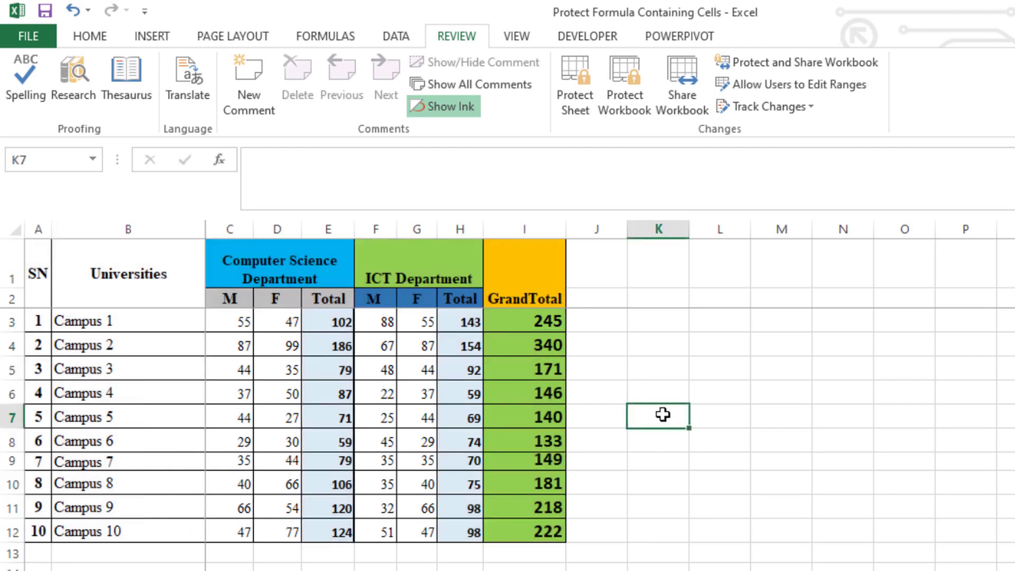
- Protect the worksheet with a confirmed password, then select the locked Total cell E3
click(153, 375)
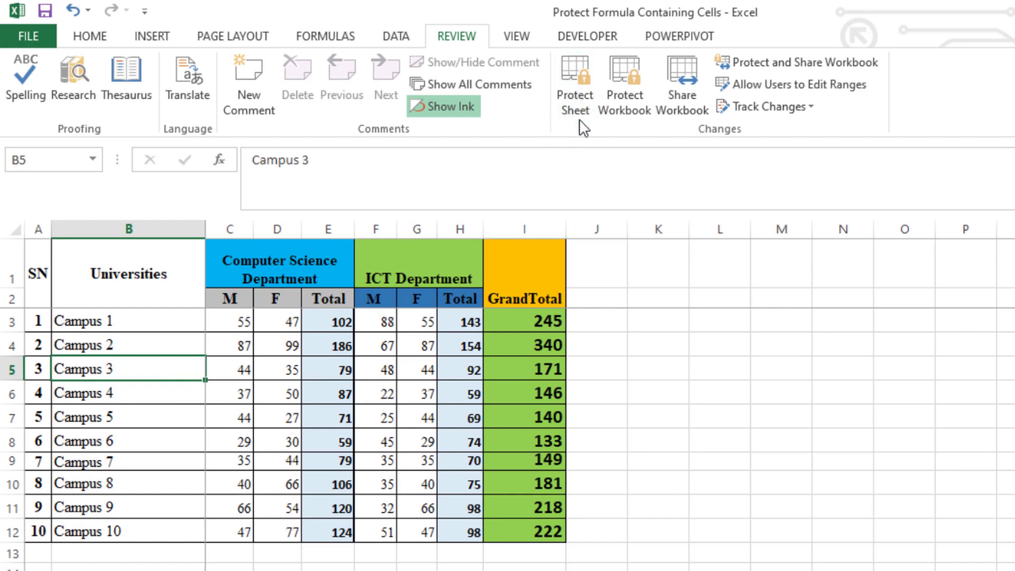
click(575, 106)
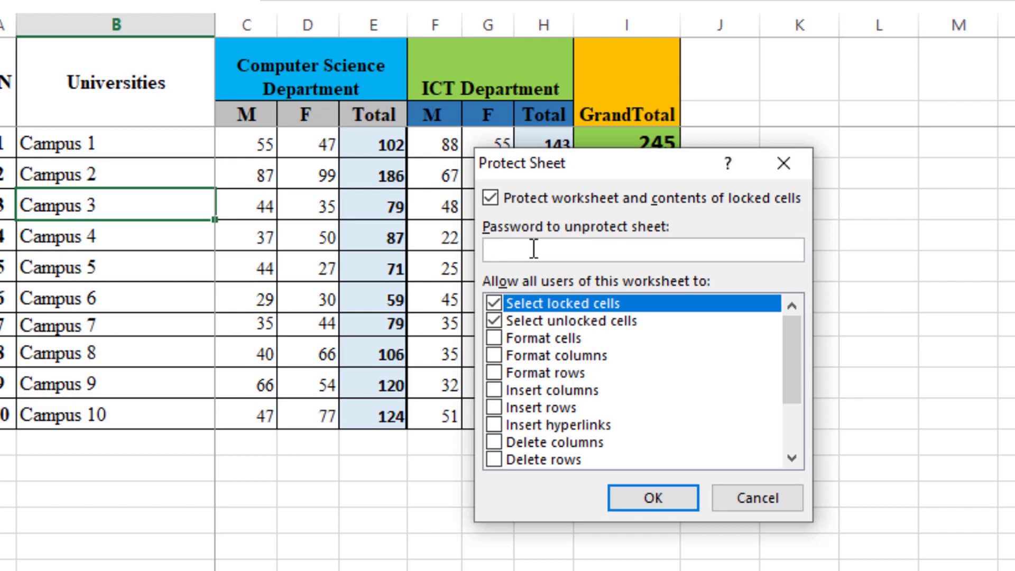
click(653, 500)
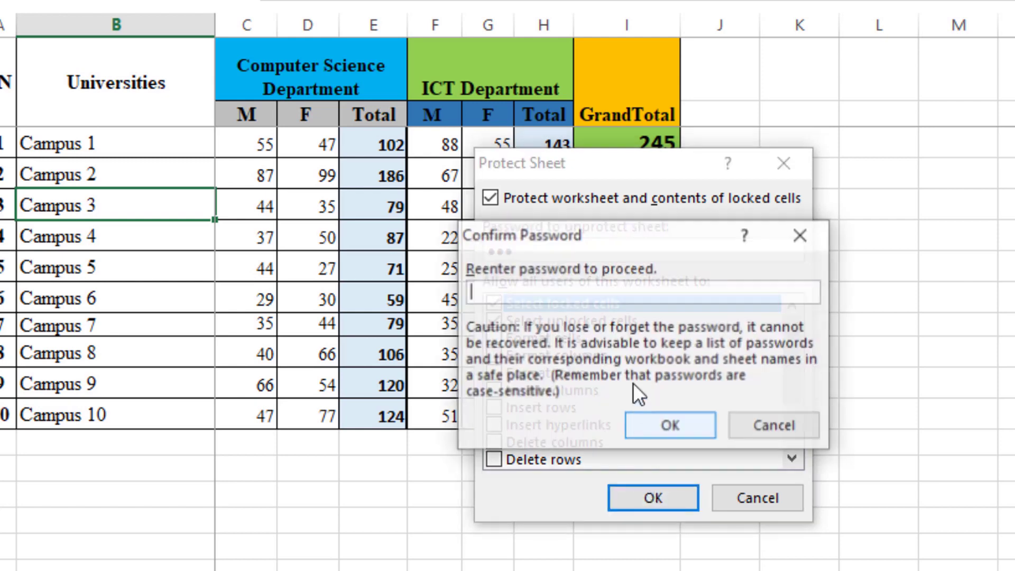
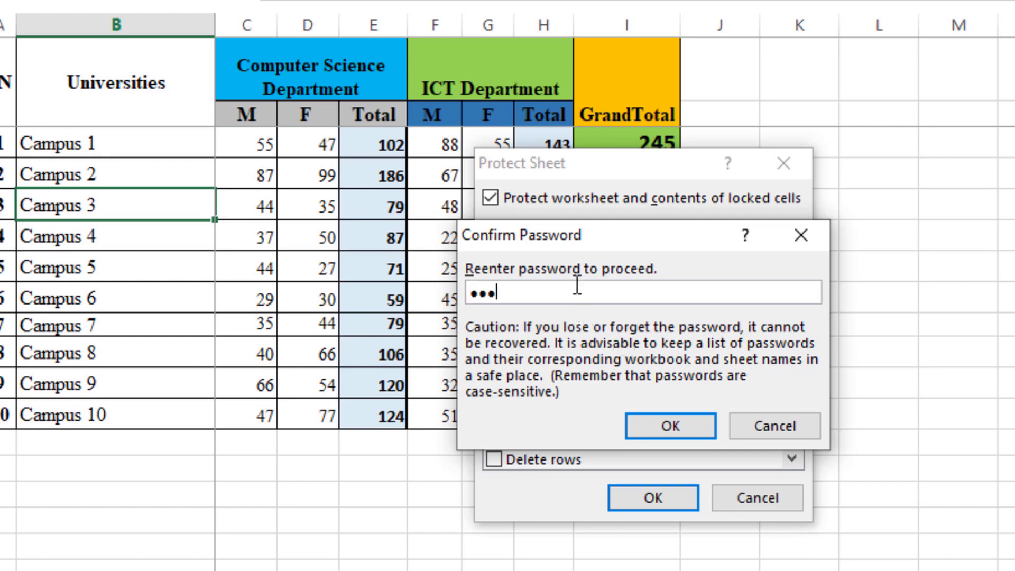
drag(569, 251, 800, 159)
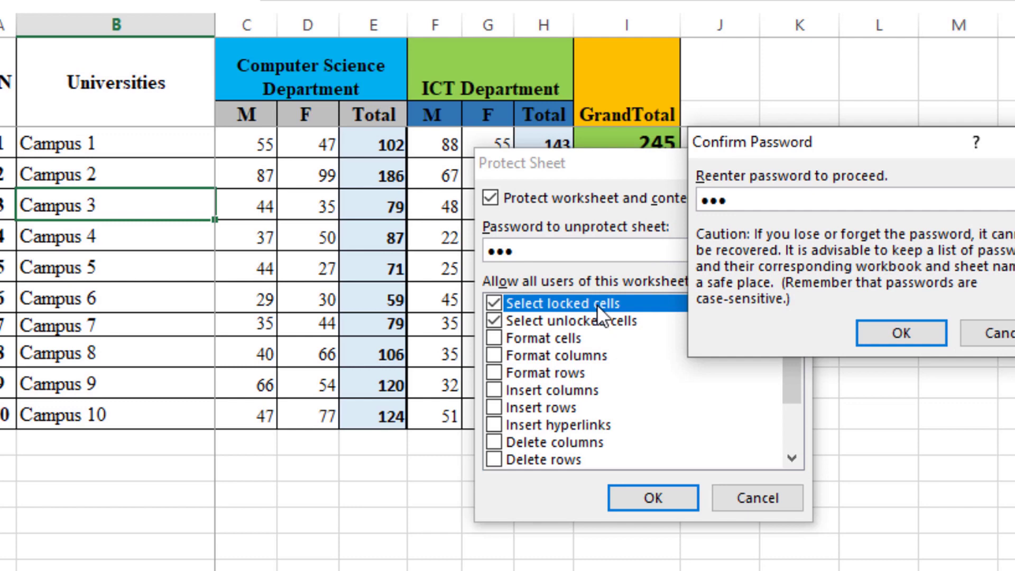
click(905, 335)
click(293, 155)
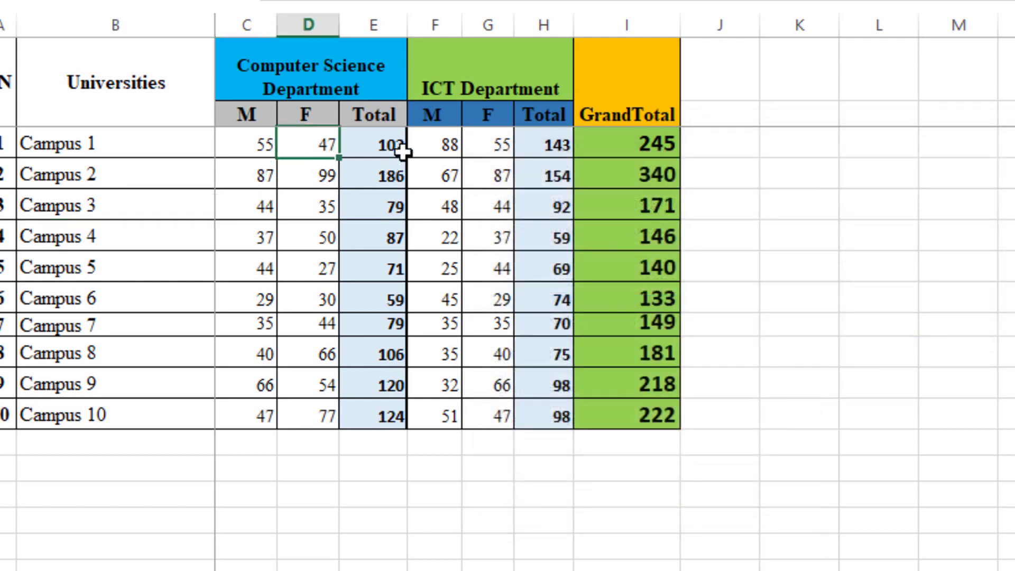
click(380, 146)
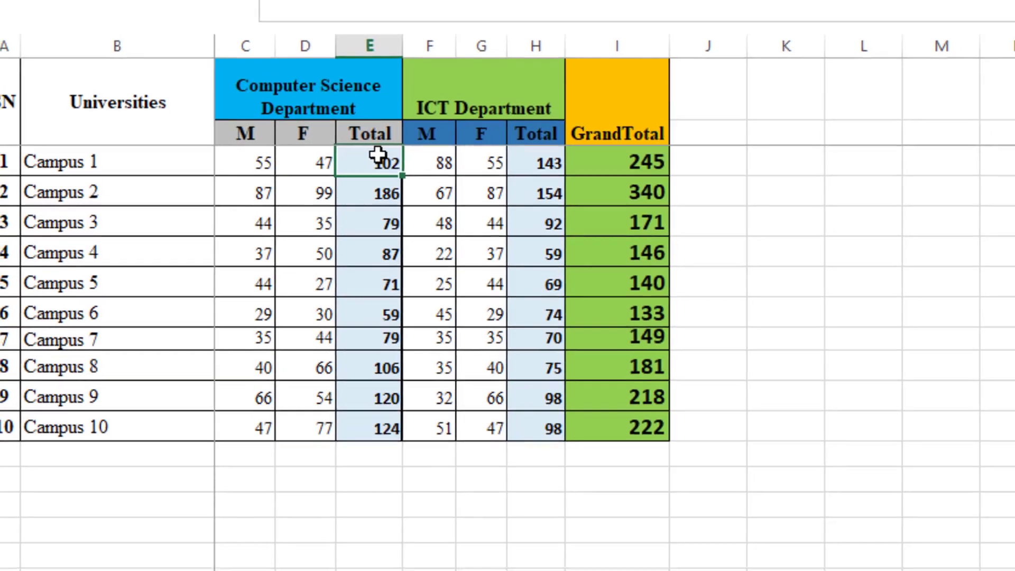
- Verify E3 rejects edits, then enter 78 in C3 and 89 in D3
double_click(378, 155)
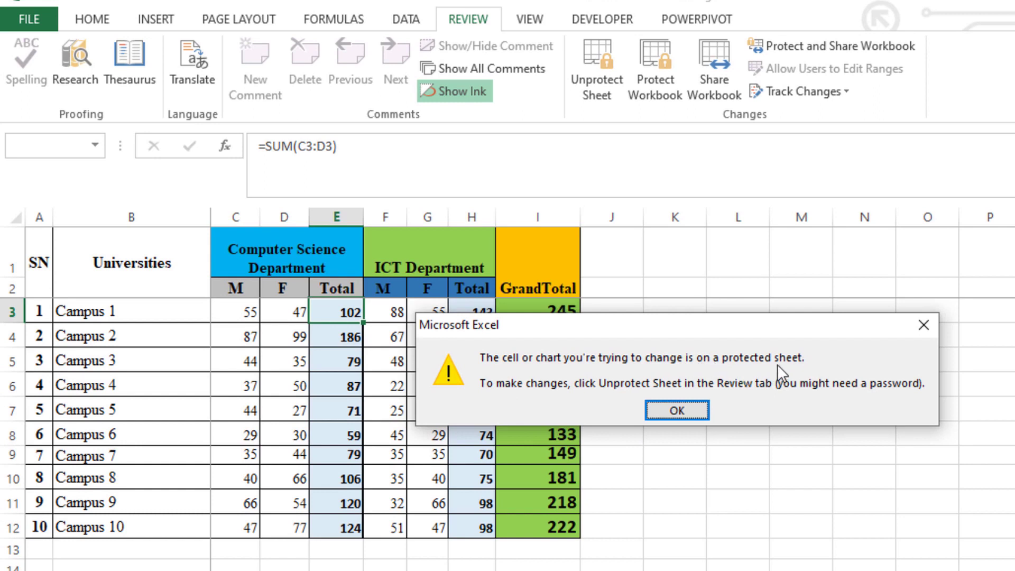
click(684, 407)
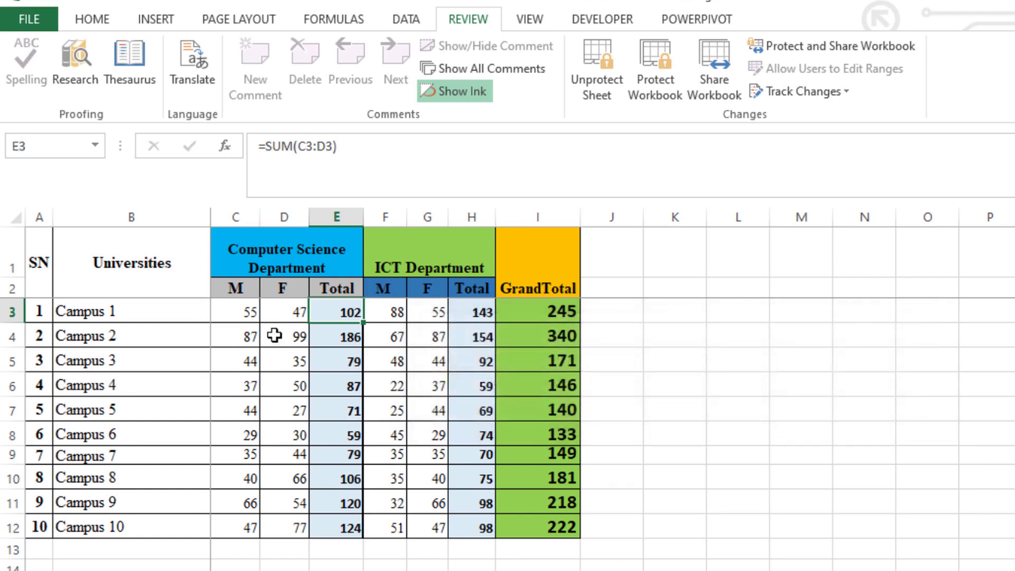
click(253, 315)
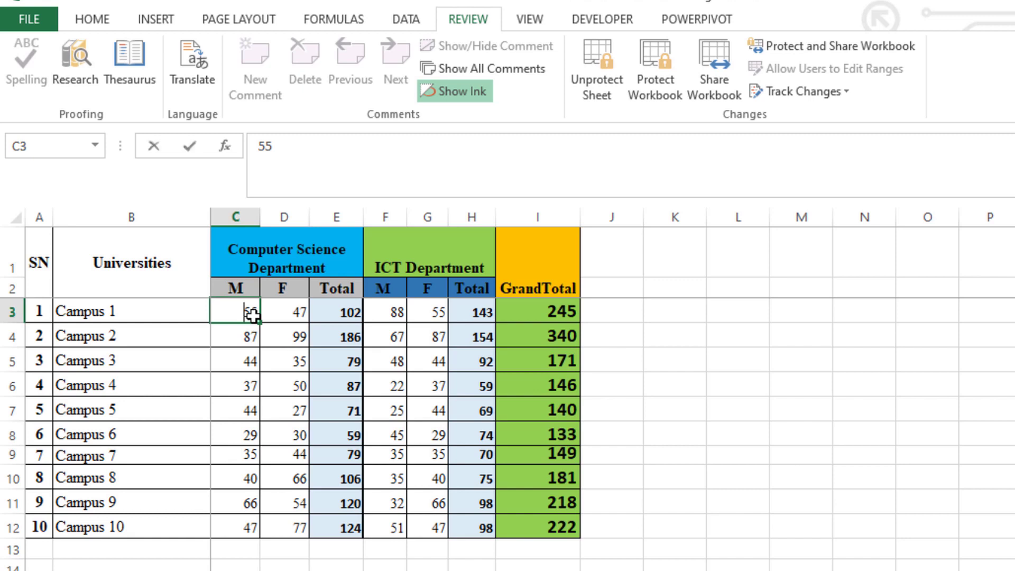
text(78)
key(Tab)
text(89)
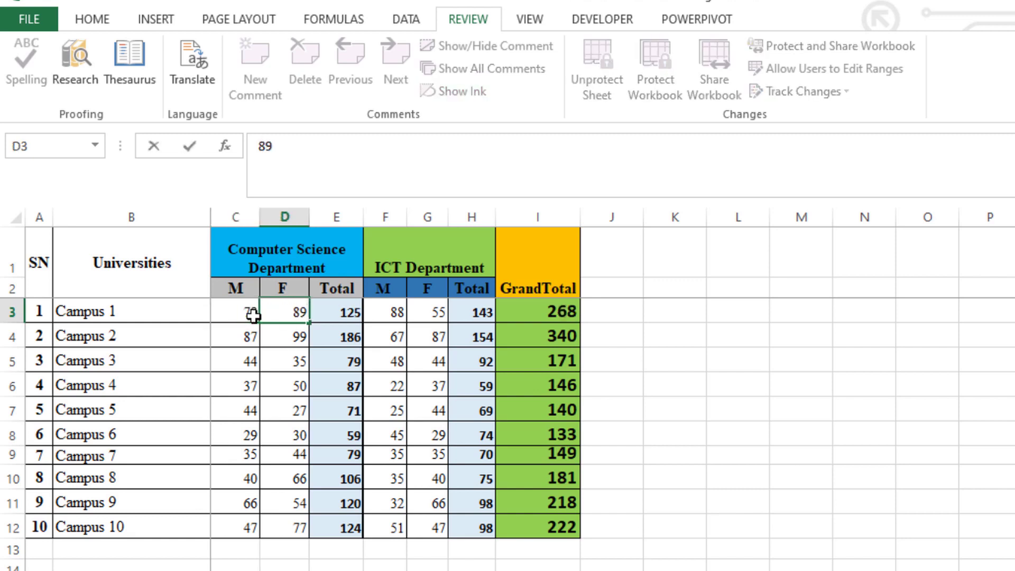
key(Tab)
key(Tab)
- Verify E4 rejects edits, then enter 78 in F3 and 88 in G3
key(Left)
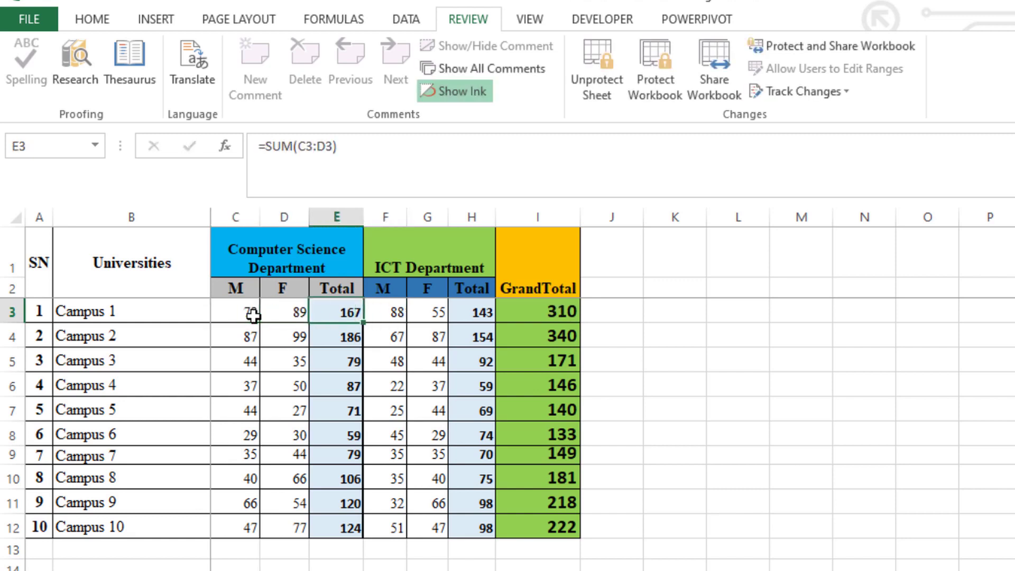
key(Down)
key(Delete)
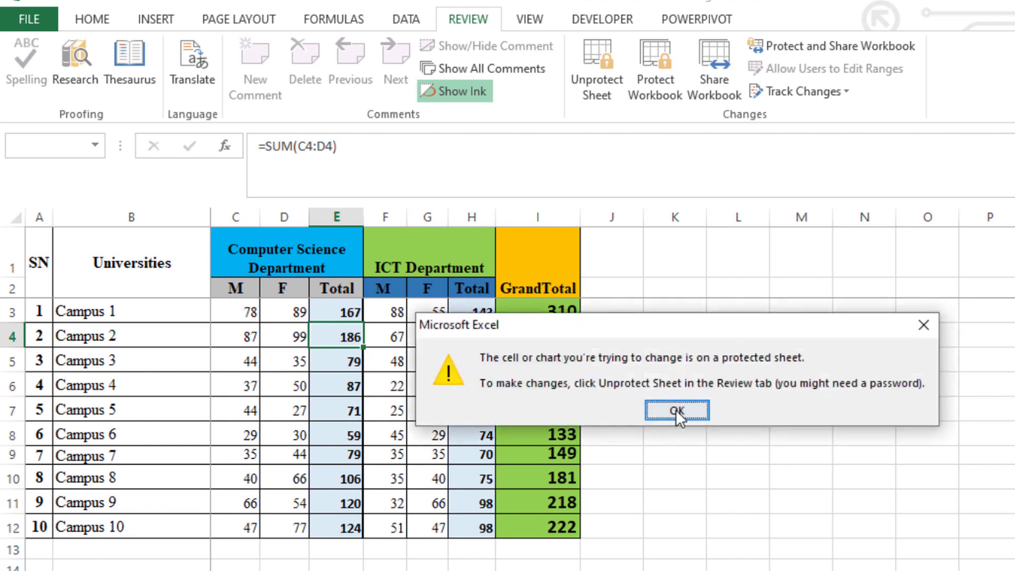
click(676, 410)
click(381, 308)
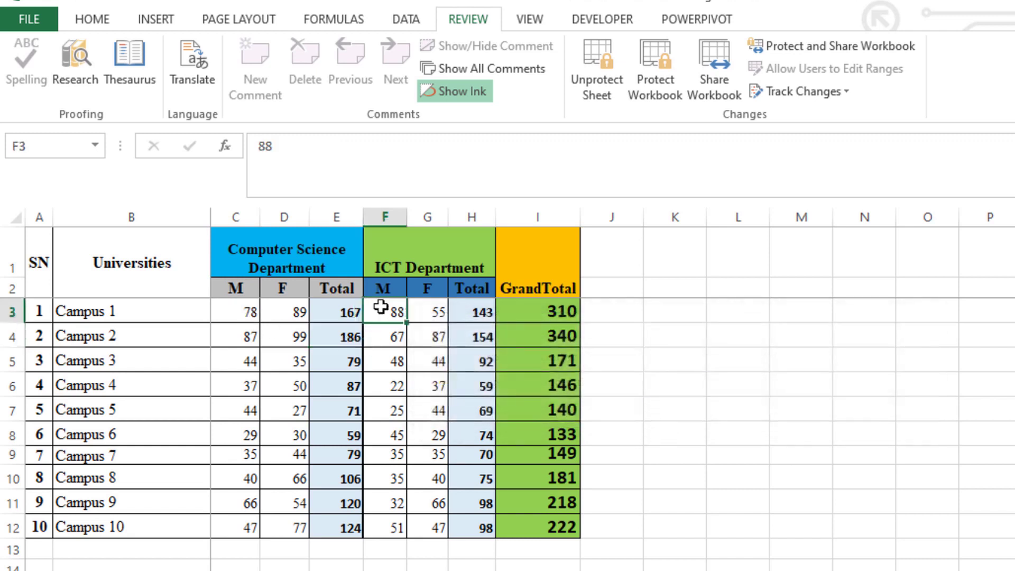
text(78)
key(Tab)
text(88)
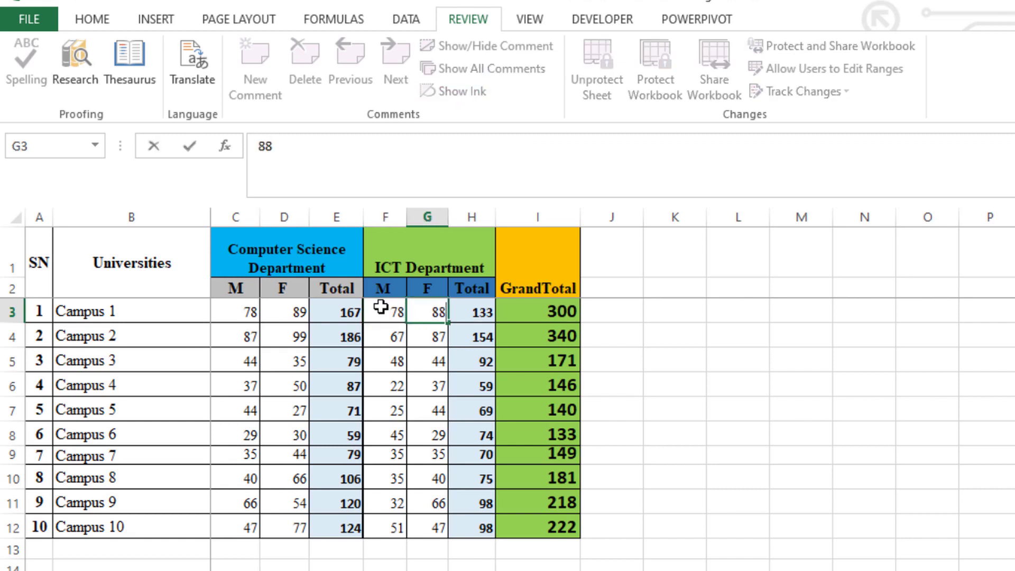
click(429, 356)
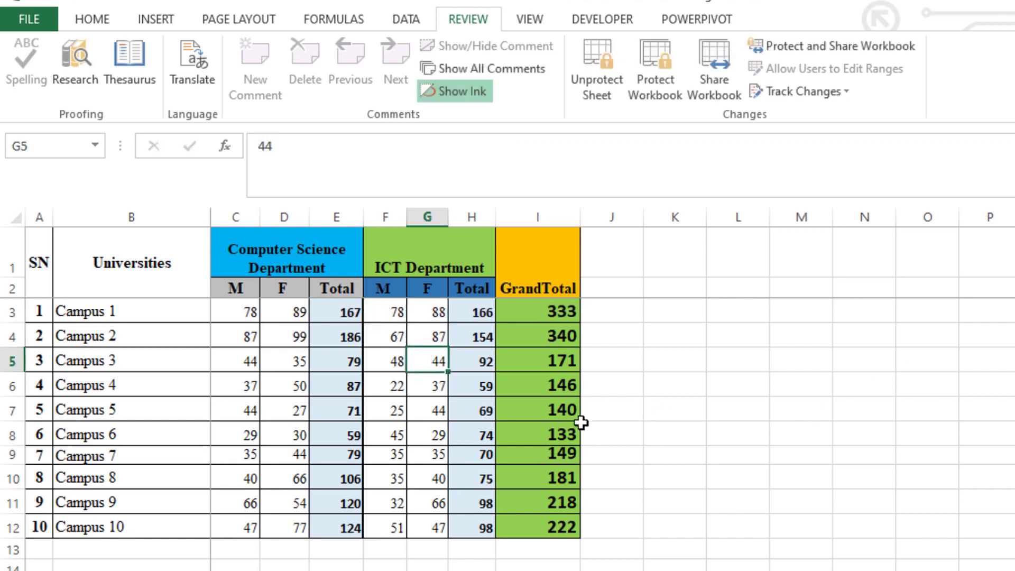